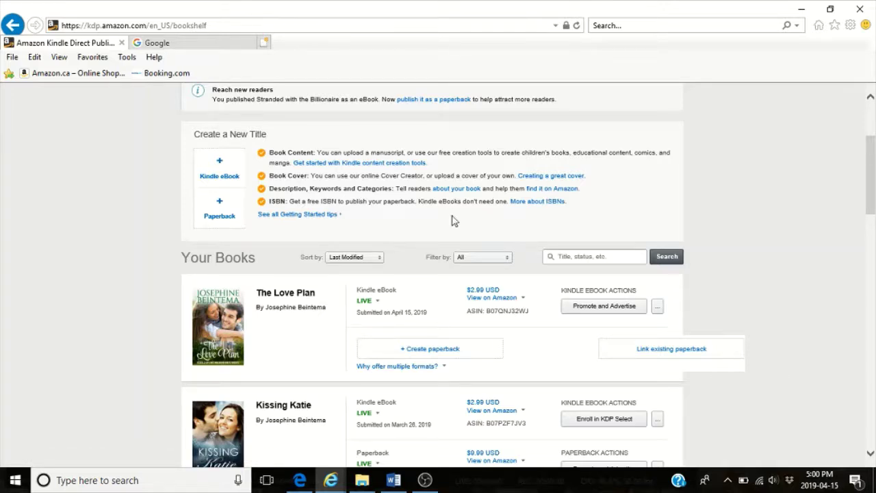
# Start creating a paperback edition of The Love Plan from the bookshelf.
pyautogui.moveTo(872, 195); pyautogui.dragTo(872, 103)
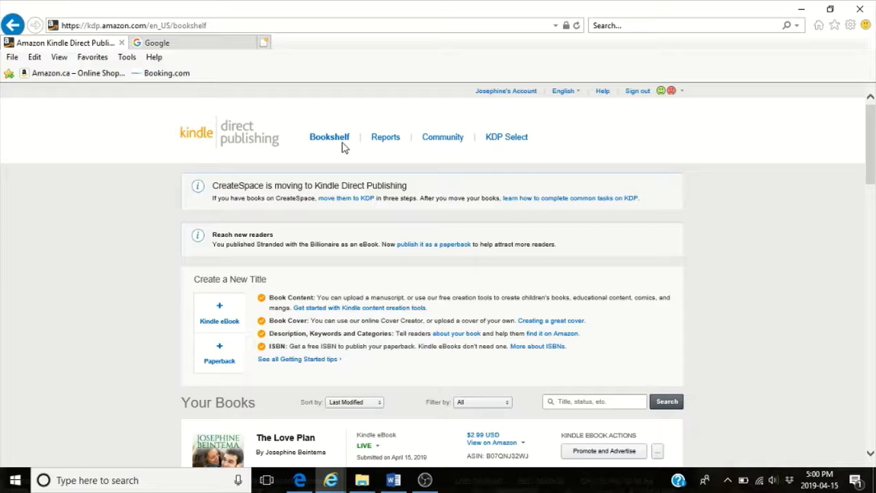
pyautogui.scroll(-1, 873, 142)
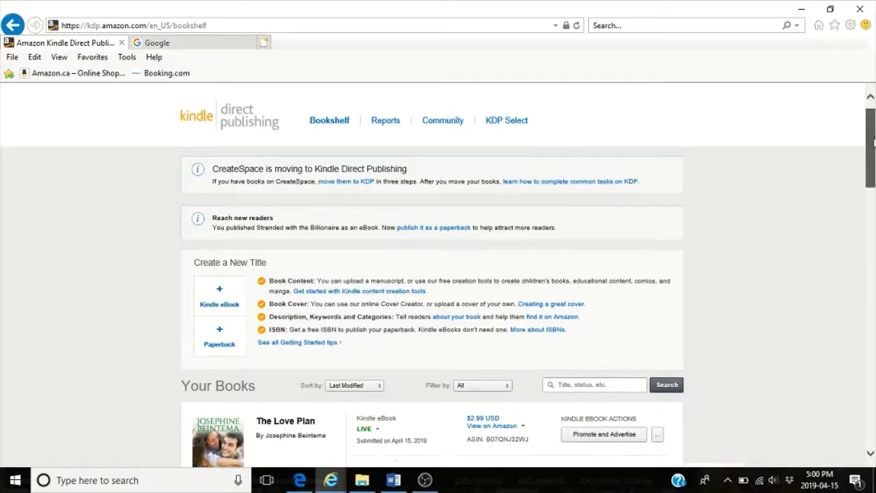
pyautogui.scroll(-2, 420, 319)
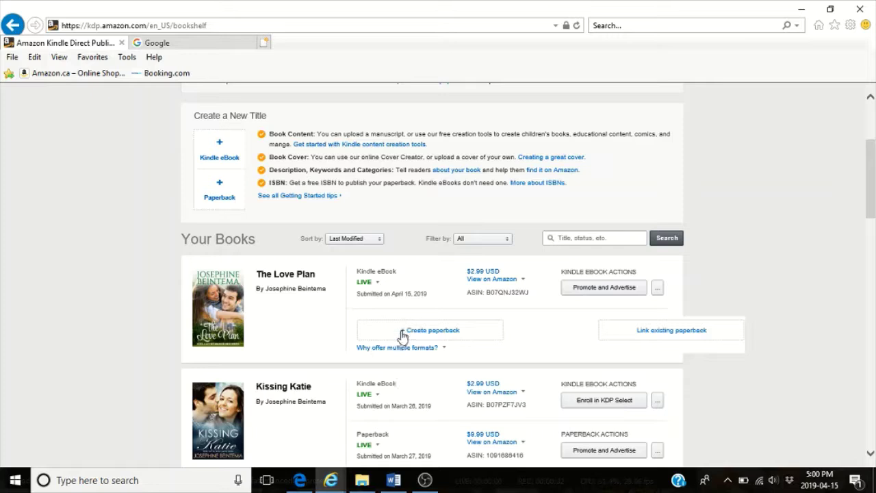
pyautogui.click(403, 335)
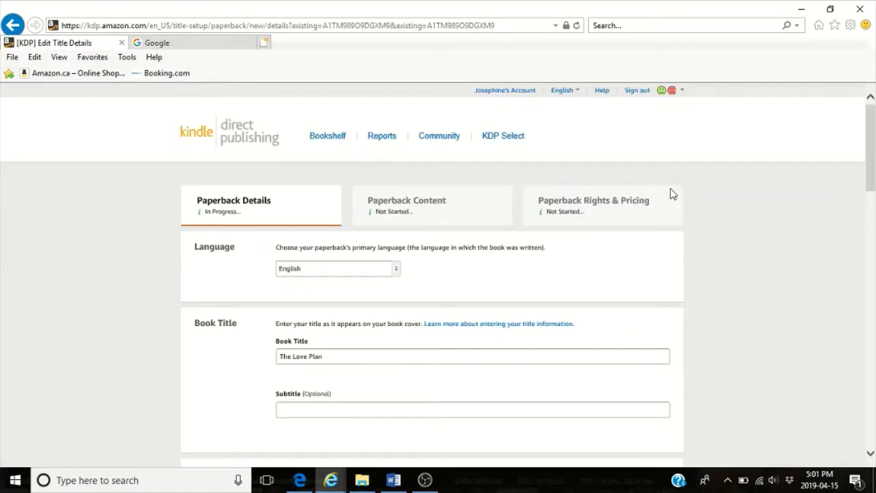
# Choose Fiction > Romance > Contemporary as the paperback's first browse category.
pyautogui.scroll(-3, 671, 195)
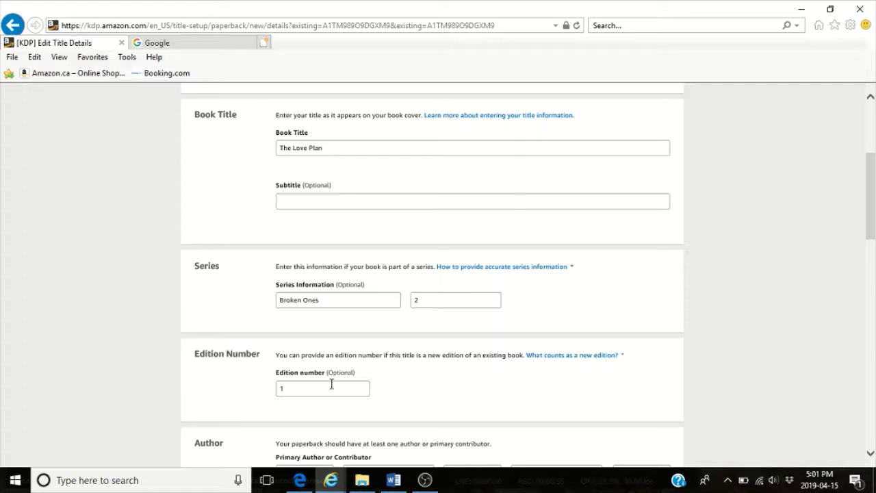
pyautogui.scroll(-1, 871, 223)
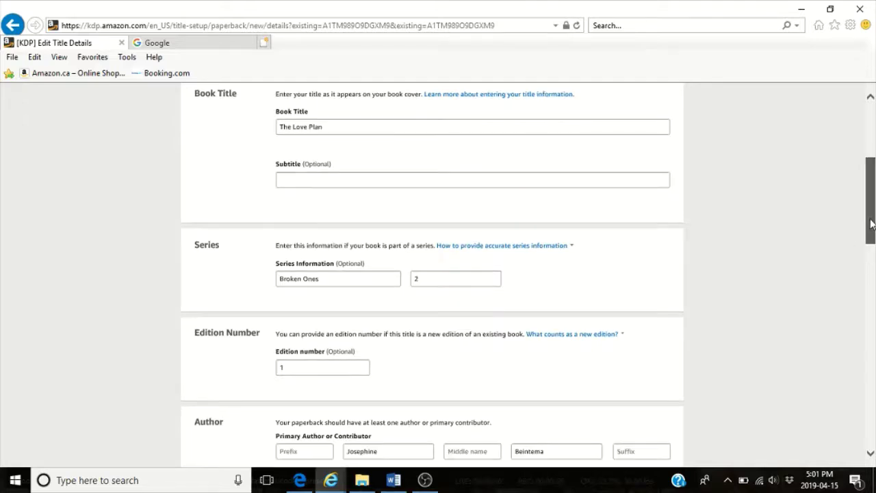
pyautogui.moveTo(871, 224); pyautogui.dragTo(873, 299)
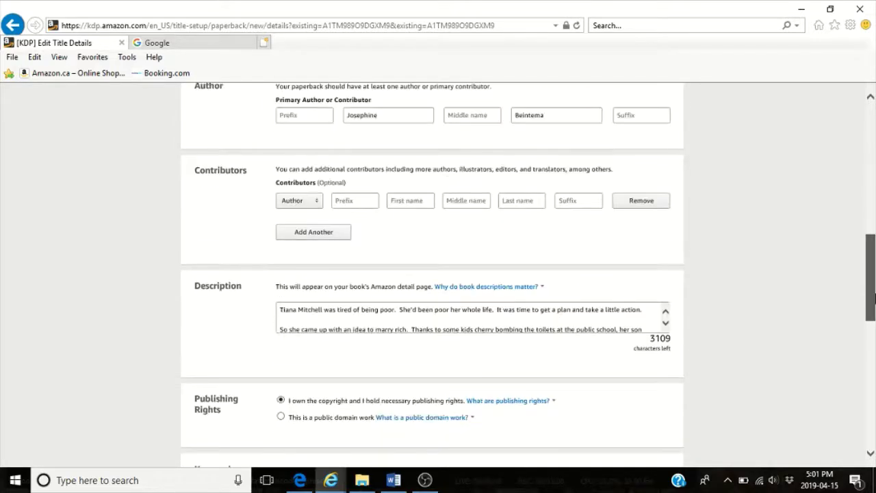
pyautogui.scroll(-1, 324, 191)
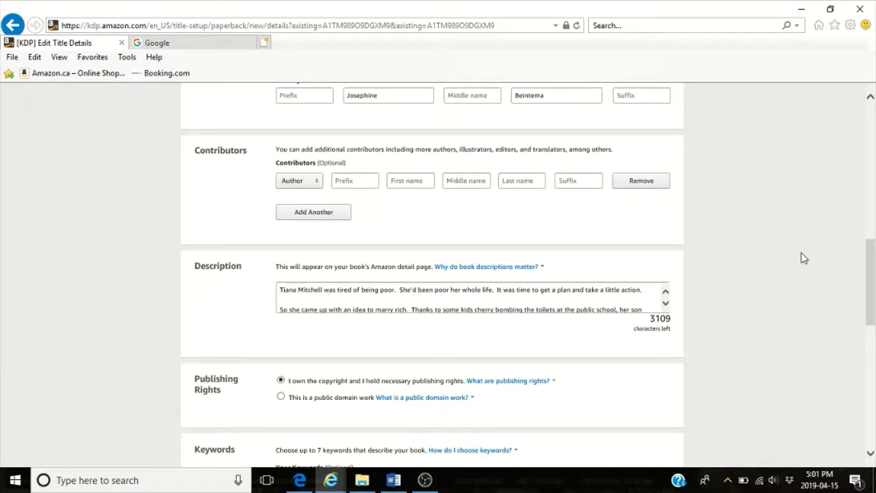
pyautogui.moveTo(870, 273); pyautogui.dragTo(871, 312)
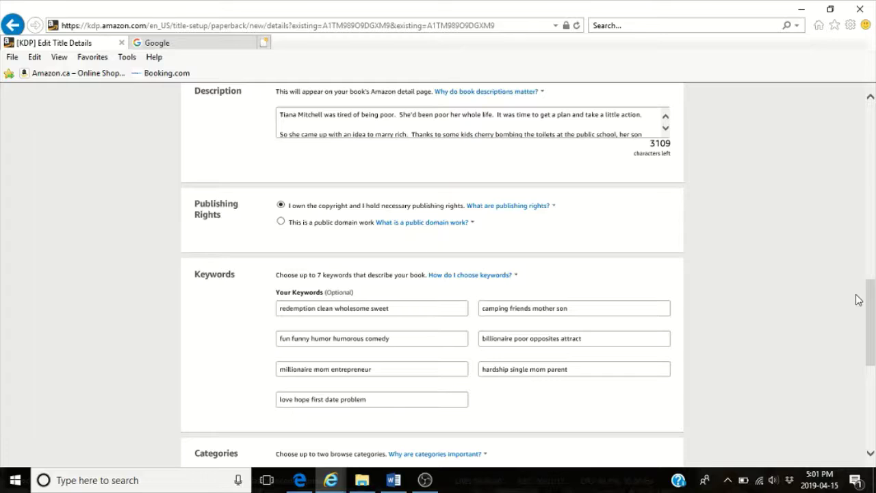
pyautogui.scroll(-3, 858, 299)
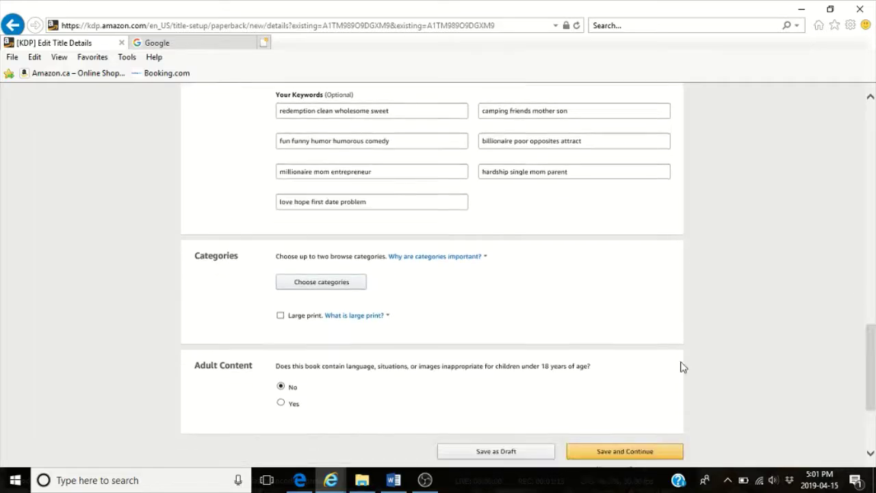
pyautogui.click(337, 286)
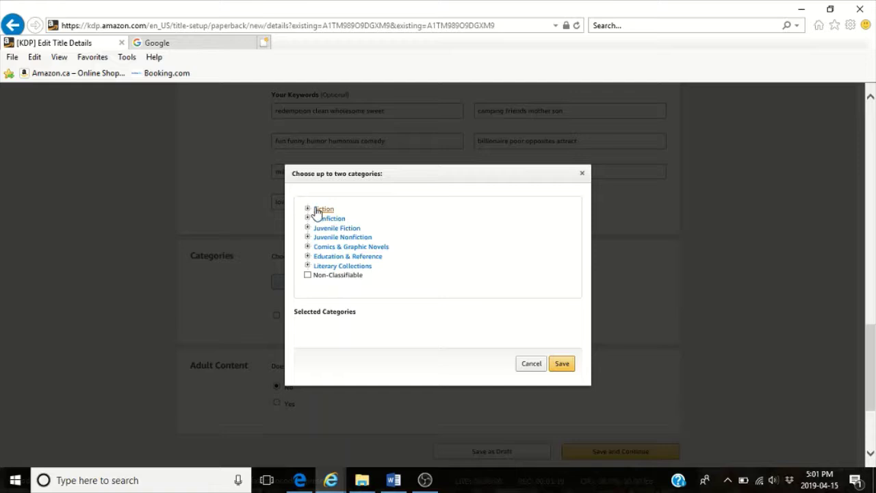
pyautogui.click(323, 209)
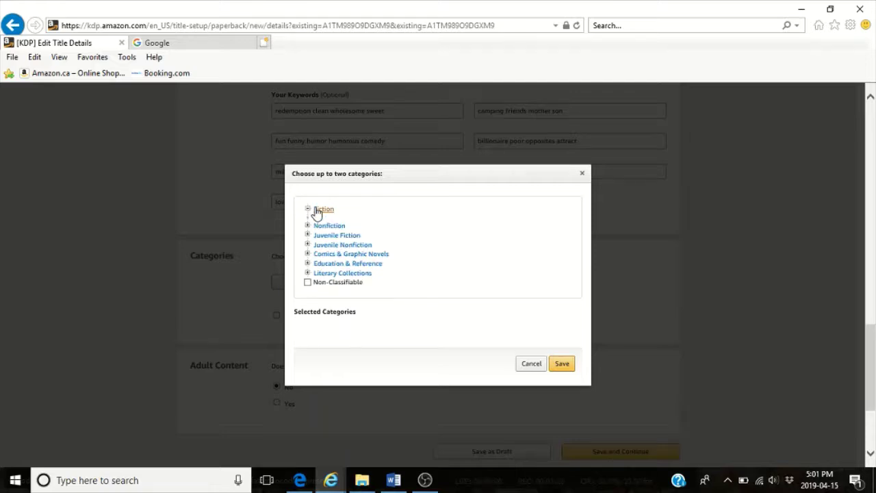
pyautogui.scroll(-3, 576, 262)
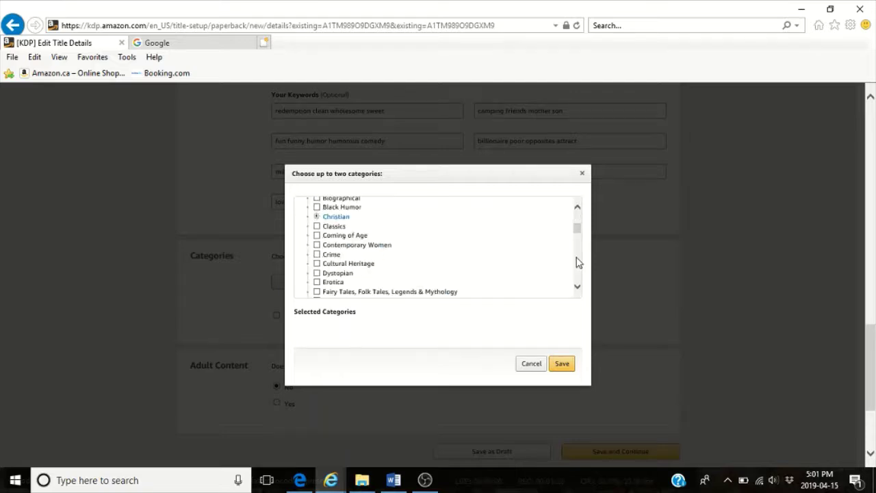
pyautogui.scroll(-7, 576, 263)
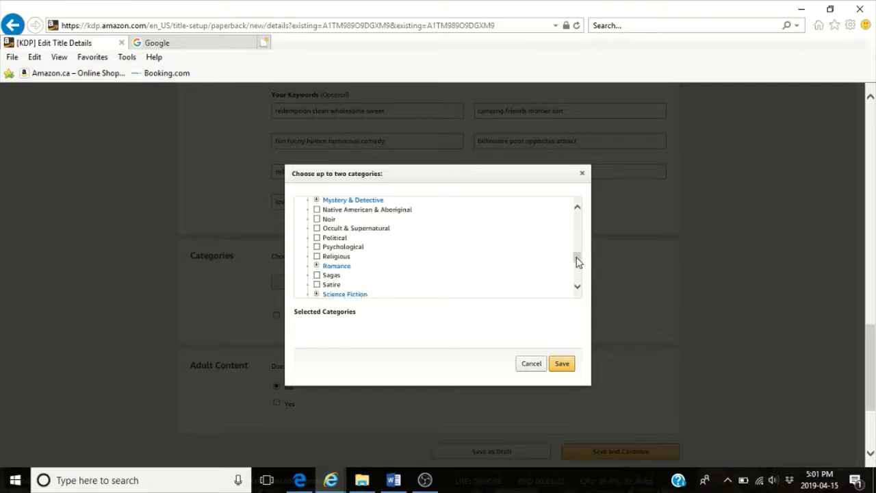
pyautogui.click(336, 265)
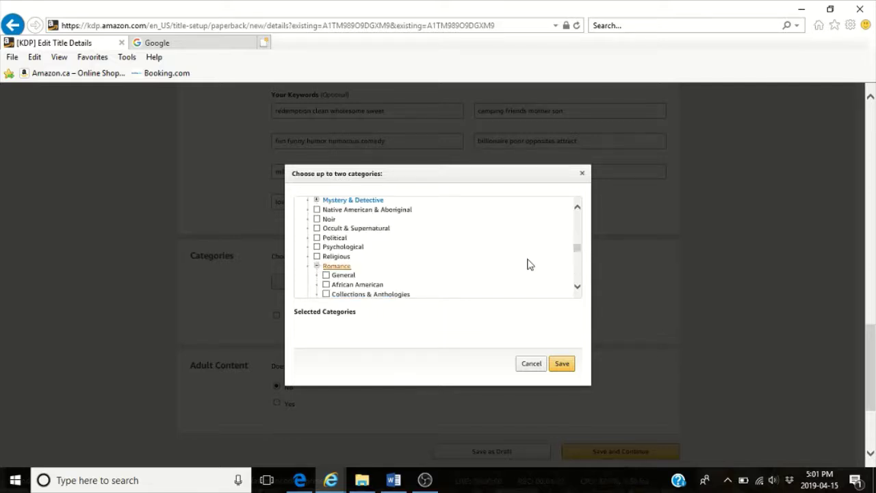
pyautogui.scroll(-3, 527, 264)
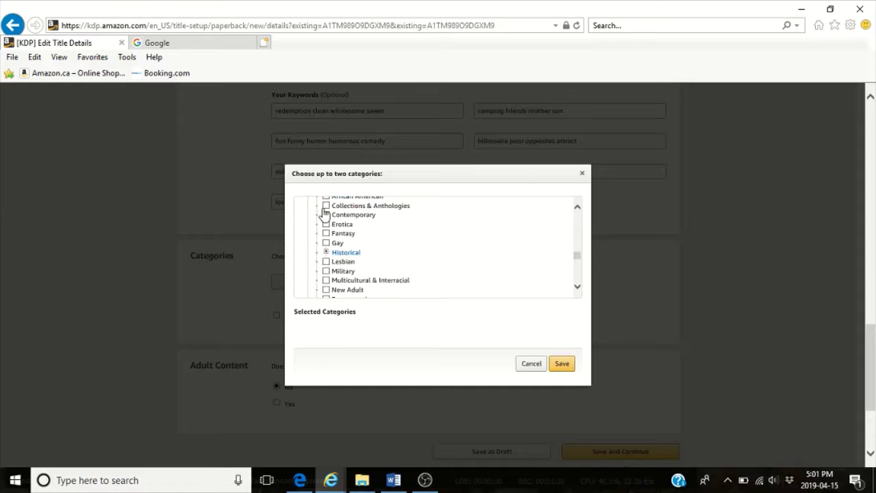
pyautogui.click(325, 215)
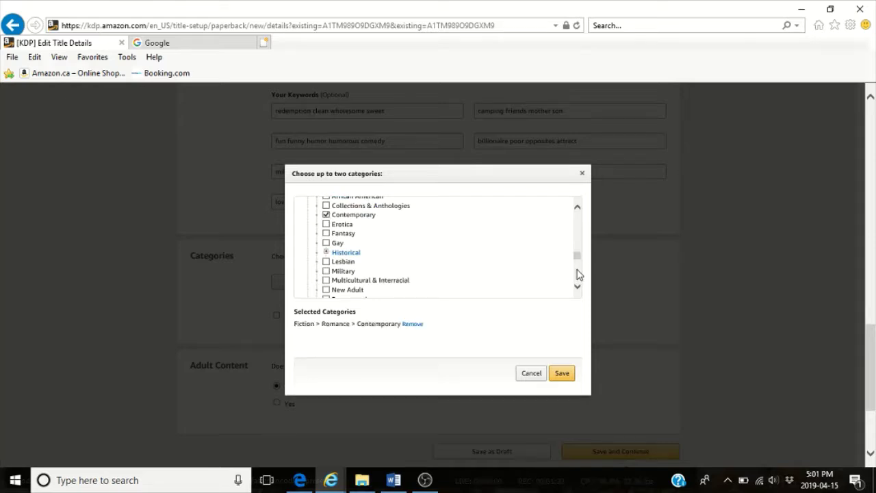
# Add Fiction > Romance > Romantic Comedy as the second browse category and save the category selection.
pyautogui.scroll(-3, 577, 274)
pyautogui.click(326, 219)
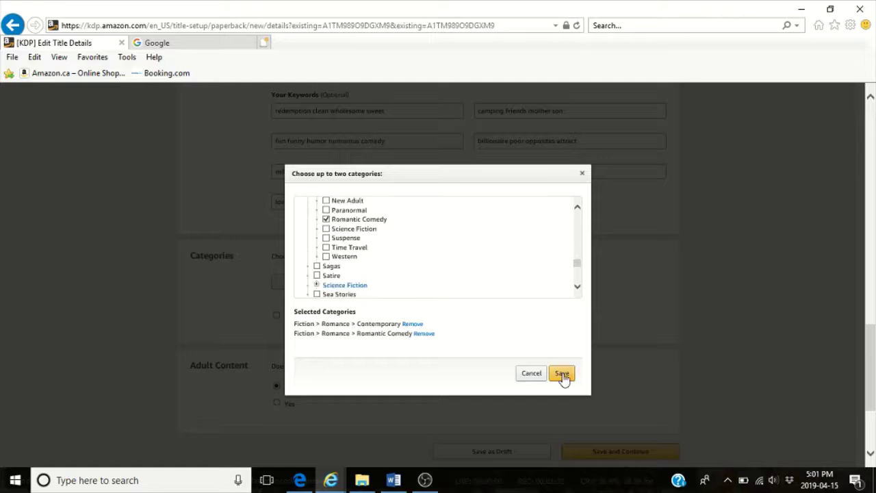
pyautogui.click(562, 376)
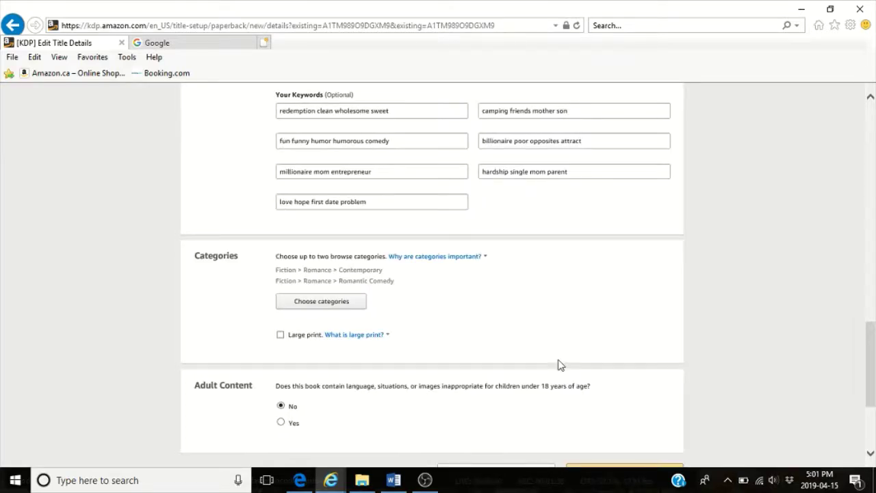
# Save the paperback details, continuing to the content stage, and have a free KDP ISBN assigned to the book.
pyautogui.moveTo(435, 260)
pyautogui.scroll(-3, 875, 187)
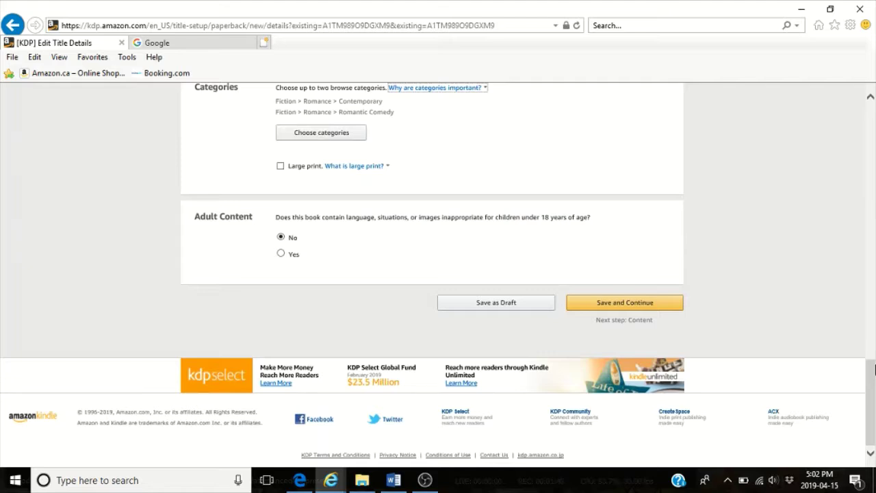
pyautogui.click(636, 305)
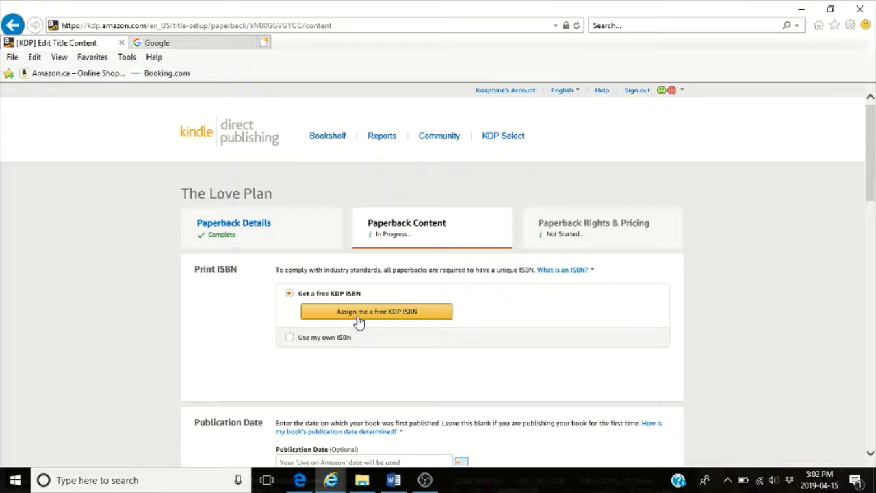
pyautogui.click(357, 313)
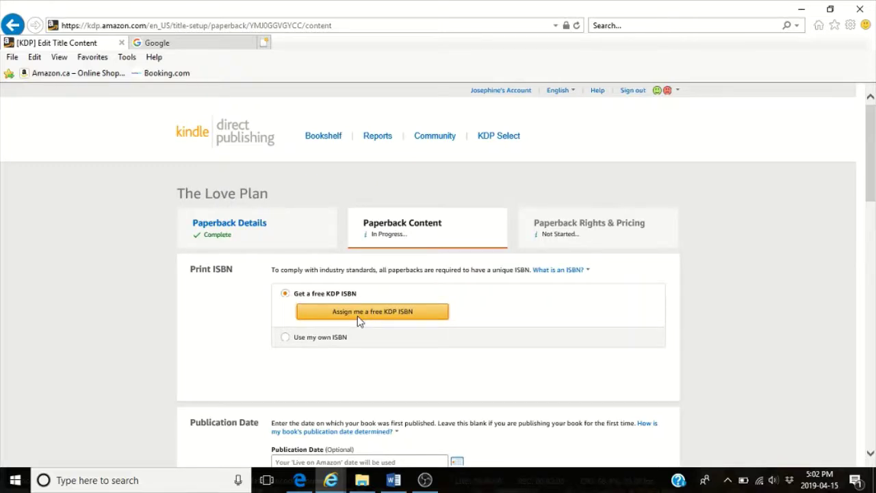
pyautogui.click(612, 303)
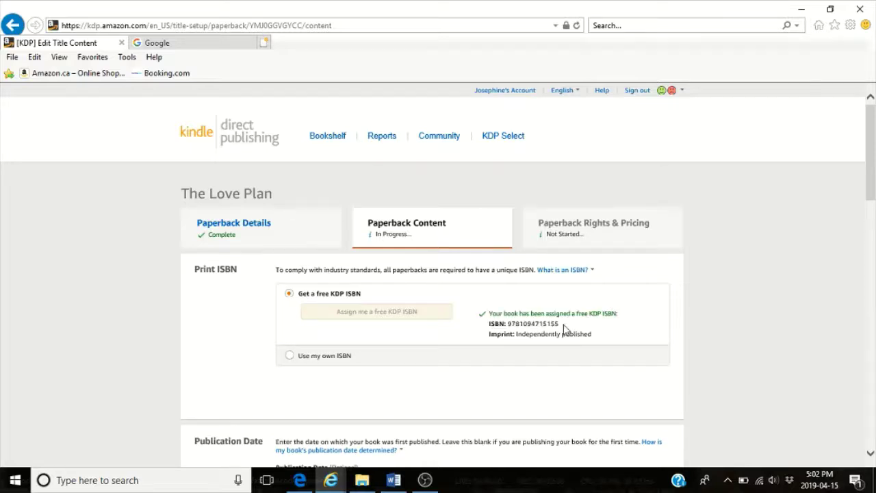
# Copy the assigned ISBN and paste it after "ISBN:" on the copyright page of The Love Plan - Paperback manuscript in Word.
pyautogui.doubleClick(537, 326)
pyautogui.hotkey('ctrl', 'c')
pyautogui.hotkey('alt', 'Tab')
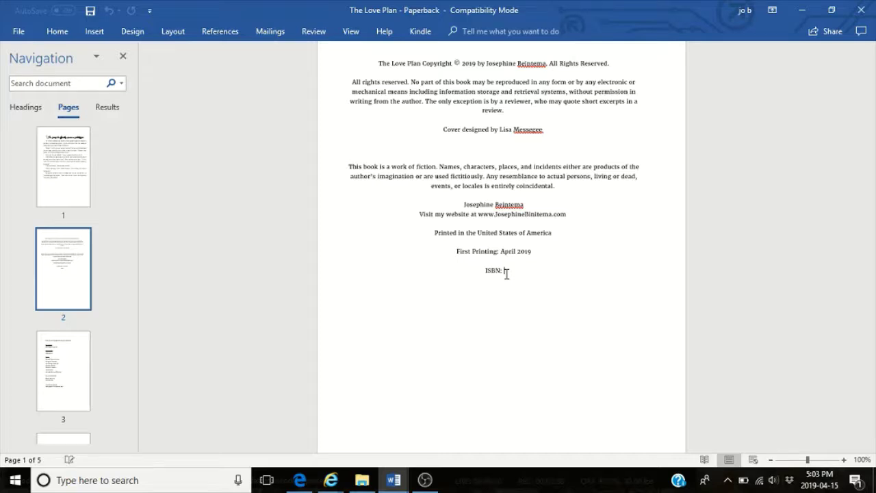
pyautogui.hotkey('ctrl', 'v')
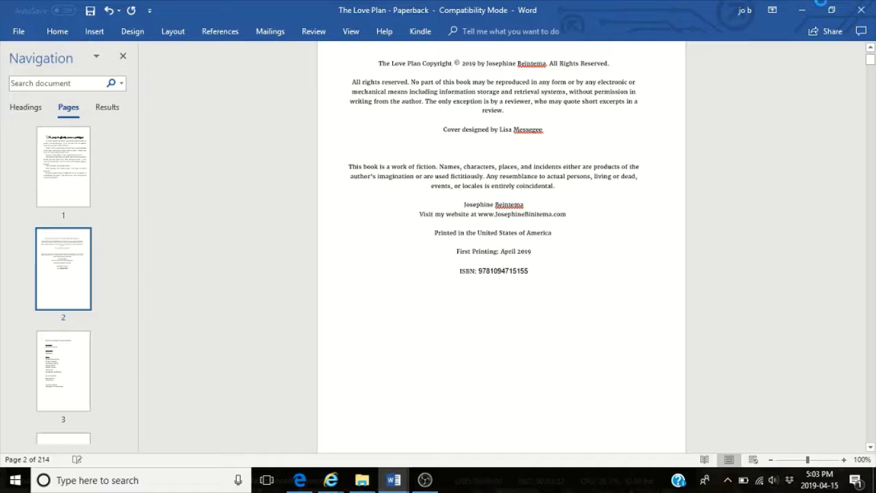
# Return to the paperback setup in the browser and review the print options, manuscript and book cover sections.
pyautogui.hotkey('alt', 'Tab')
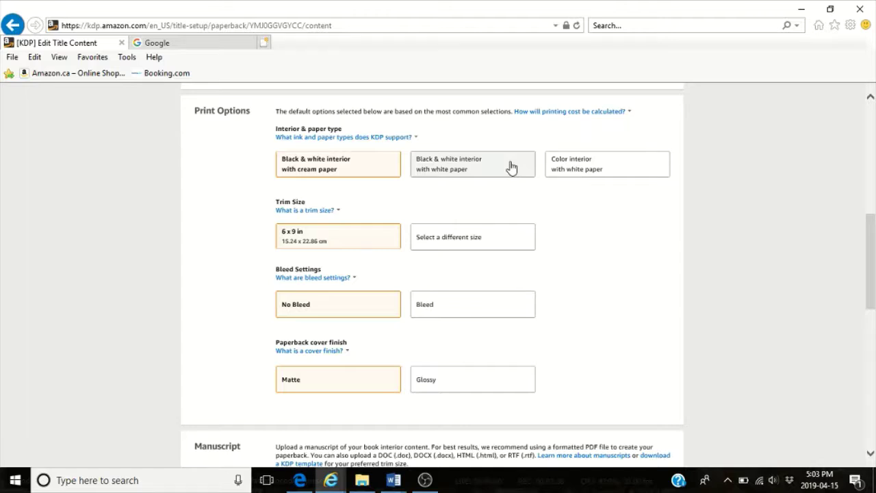
pyautogui.scroll(-3, 510, 167)
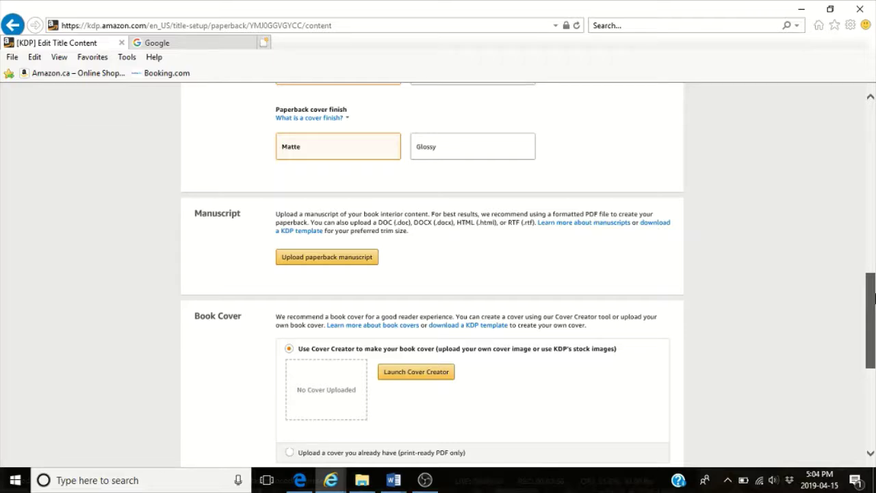
pyautogui.scroll(2, 872, 296)
pyautogui.scroll(-1, 873, 305)
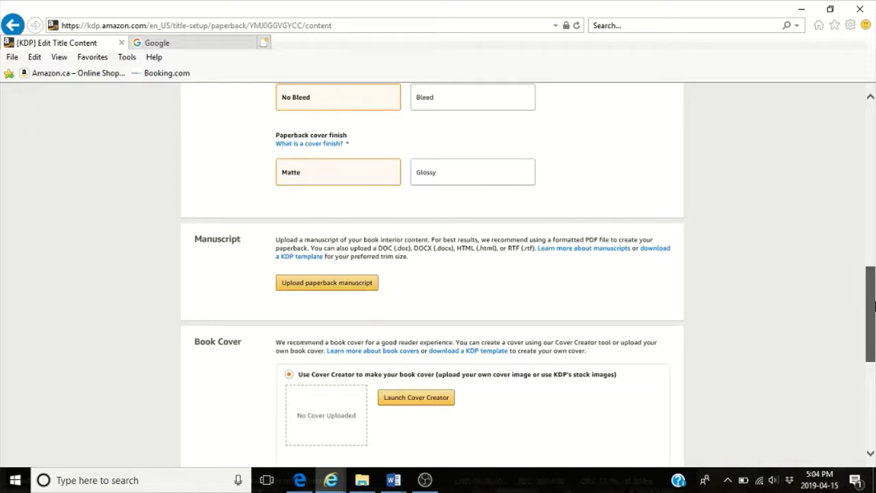
pyautogui.scroll(-1, 873, 305)
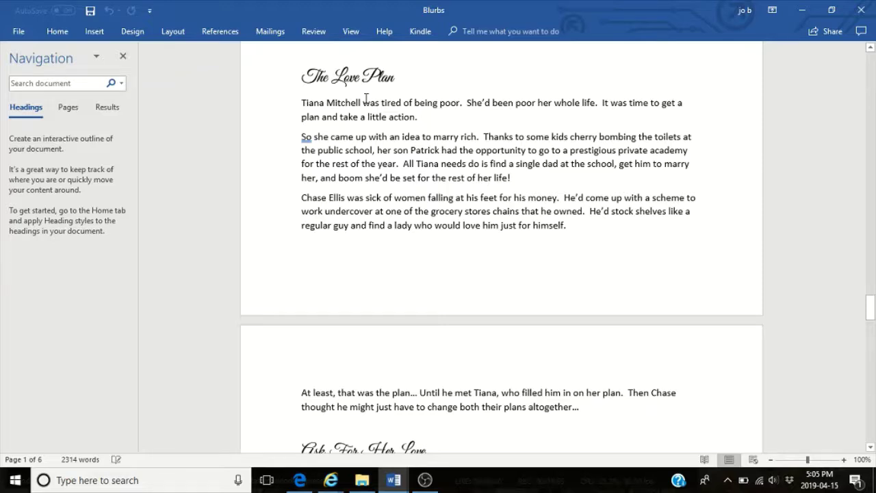
# Switch to Kindle Cover Creator in the browser and choose the design meant for use with a front cover image.
pyautogui.hotkey('alt', 'Tab')
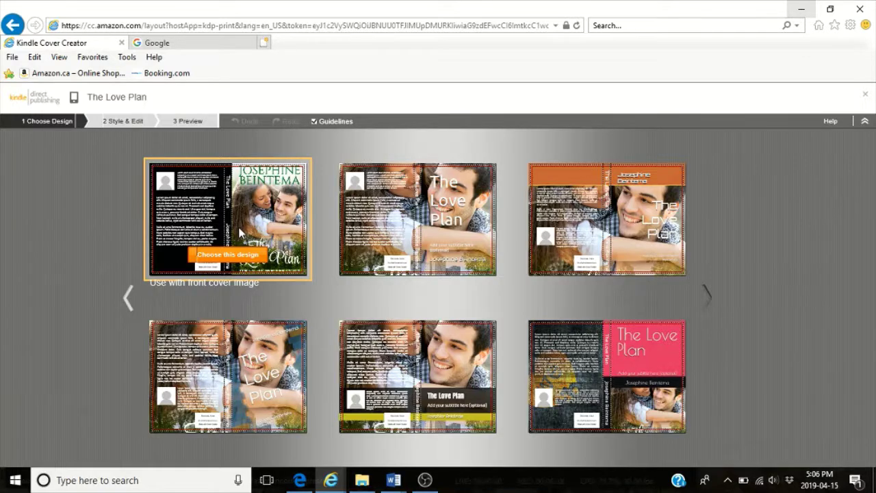
pyautogui.click(240, 252)
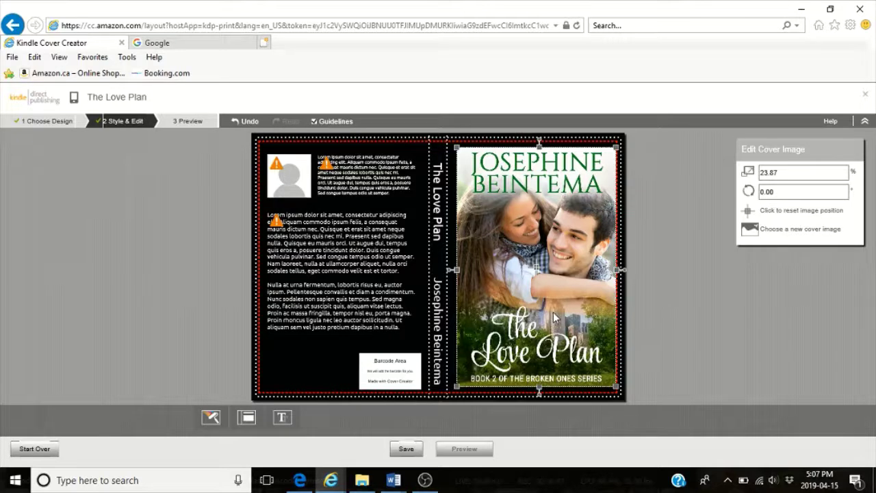
# Replace the back cover's main placeholder text with The Love Plan blurb, split into separate paragraphs.
pyautogui.click(390, 479)
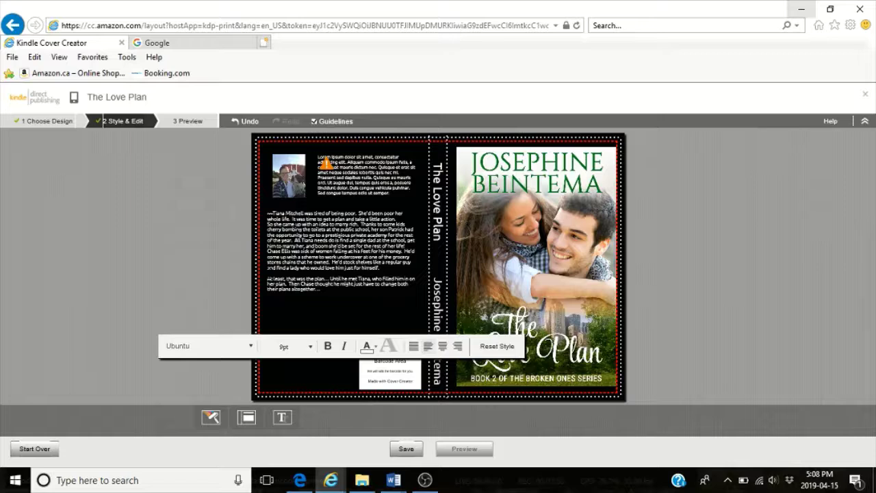
pyautogui.press('Return')
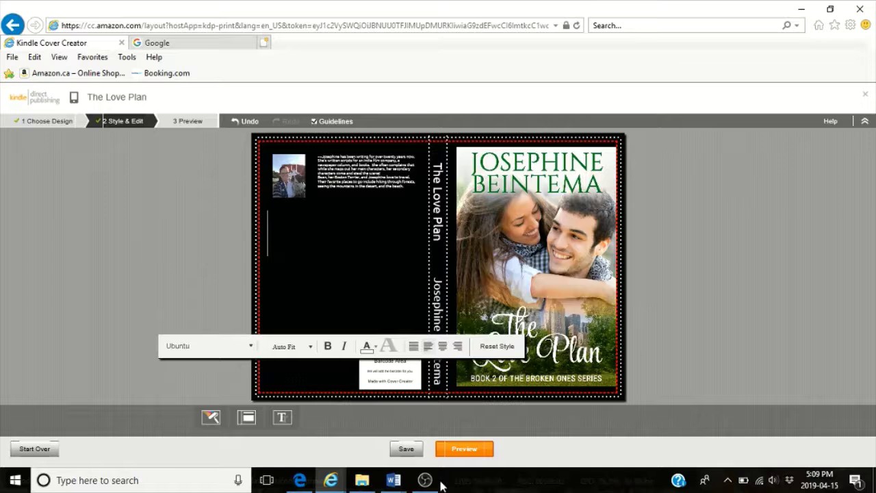
pyautogui.write("Tiana Mitchell was tired of being poor.  She'd been poor her whole life.  It was time to get a plan and take a little action. So she came up with an idea to marry rich.  Thanks to some kids cherry bombing the toilets at the public school, her son Patrick had the opportunity to go to a prestigious private academy for the rest of the year.  All Tiana needs do is find a single dad at the school, get him to marry her, and boom she'd be set for the rest of her life! Chase Ellis was sick of women falling at his feet for his money.  He'd come up with a scheme to work undercover at one of the grocery stores chains that he owned.  He'd stock shelves like a regular guy and find a lady who would love him just for himself. At least, that was the plan... Until he met Tiana, who filled him in on her plan.  Then Chase thought he might just have to change both their plans altogether...")
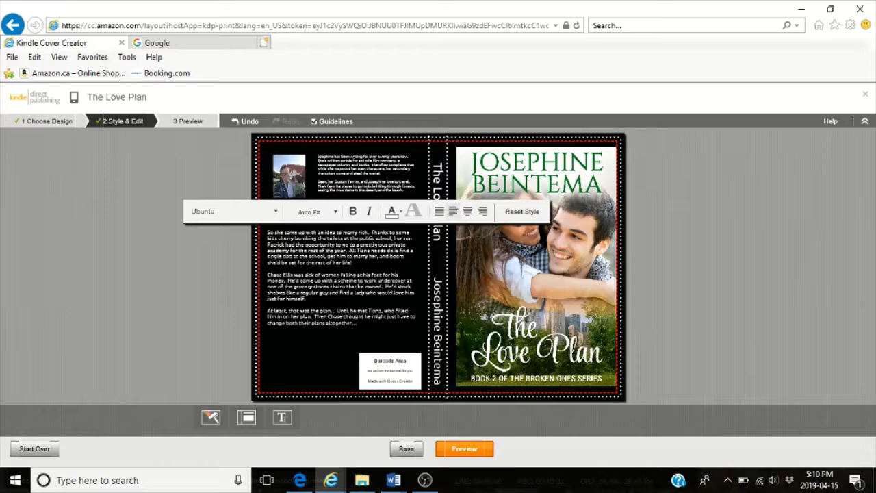
# Change the cover's background color to dark green, preview the full cover, and save and submit it.
pyautogui.click(211, 417)
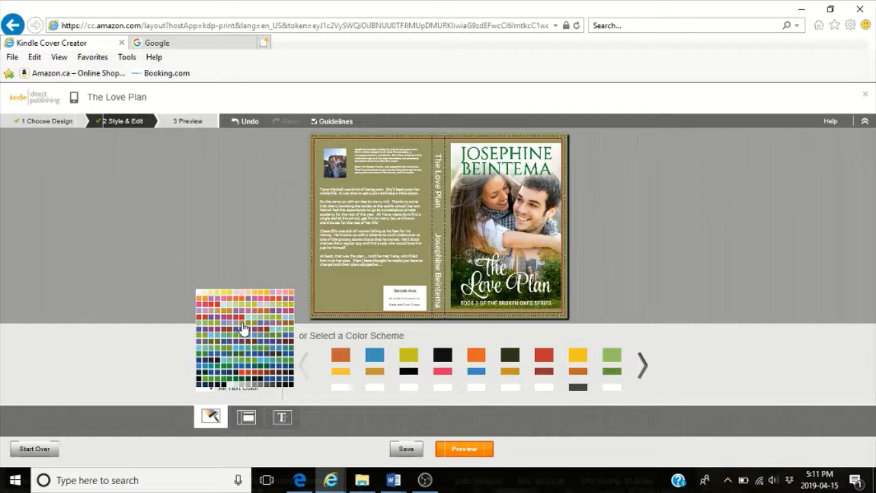
pyautogui.click(249, 379)
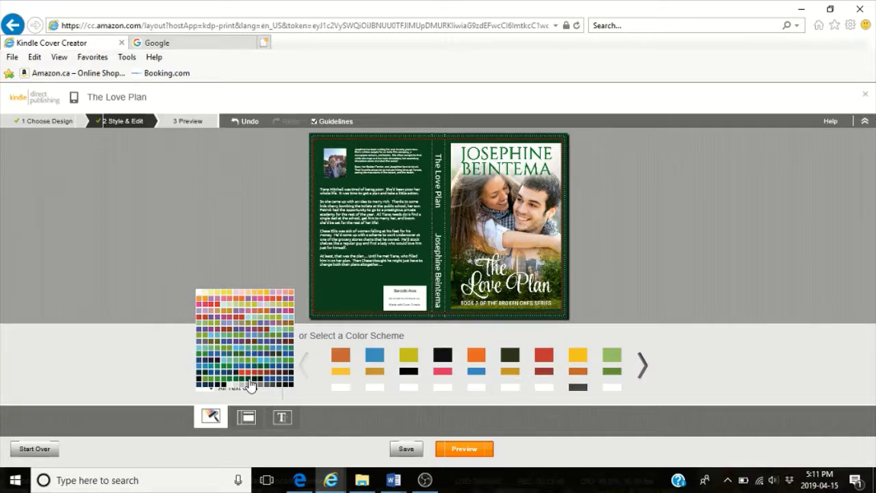
pyautogui.click(462, 449)
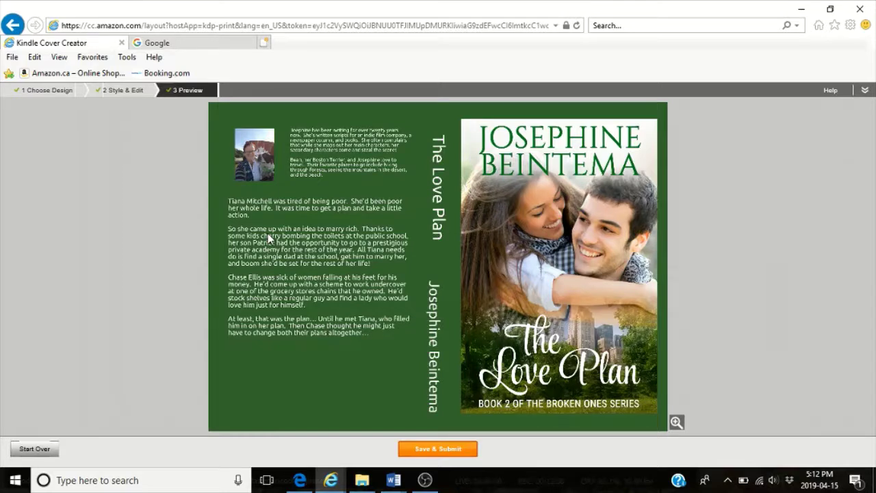
pyautogui.click(441, 451)
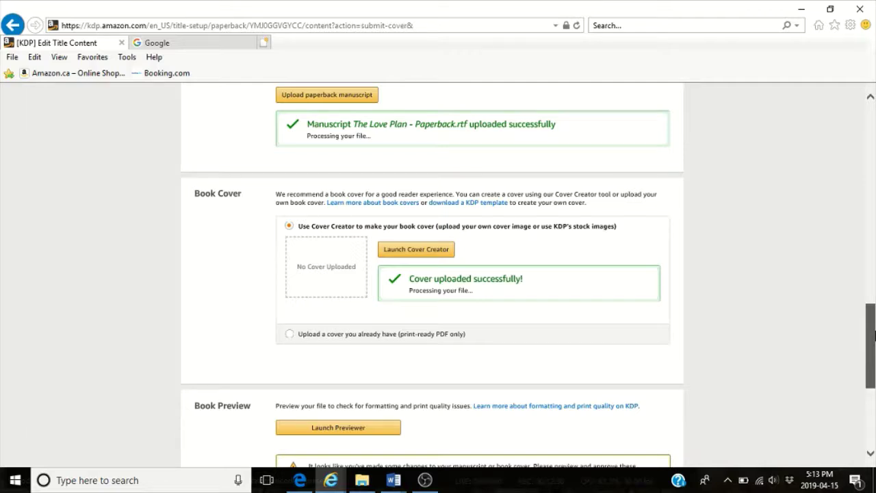
# Launch the Print Previewer and page through the book from the cover to pages 8-9.
pyautogui.scroll(-3, 305, 336)
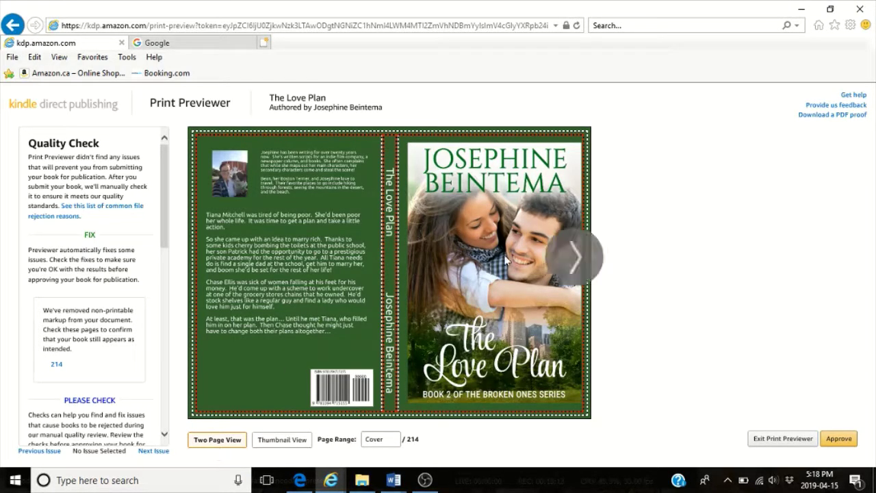
pyautogui.click(572, 266)
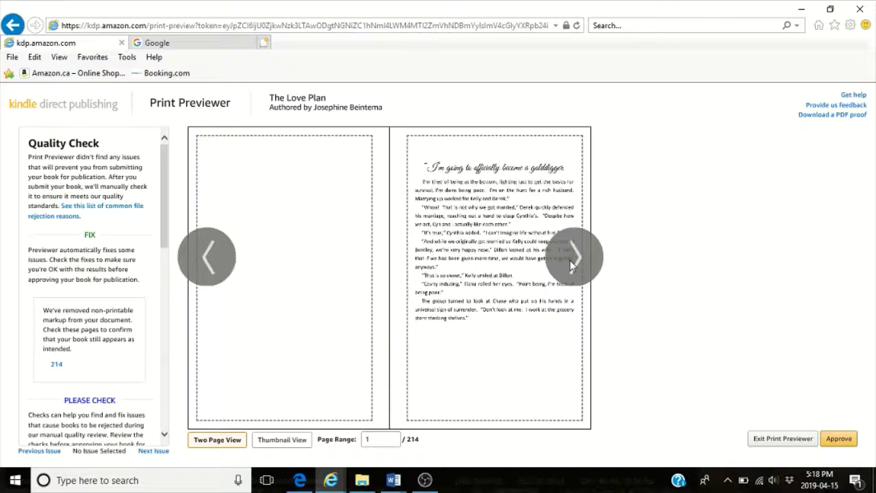
pyautogui.click(572, 266)
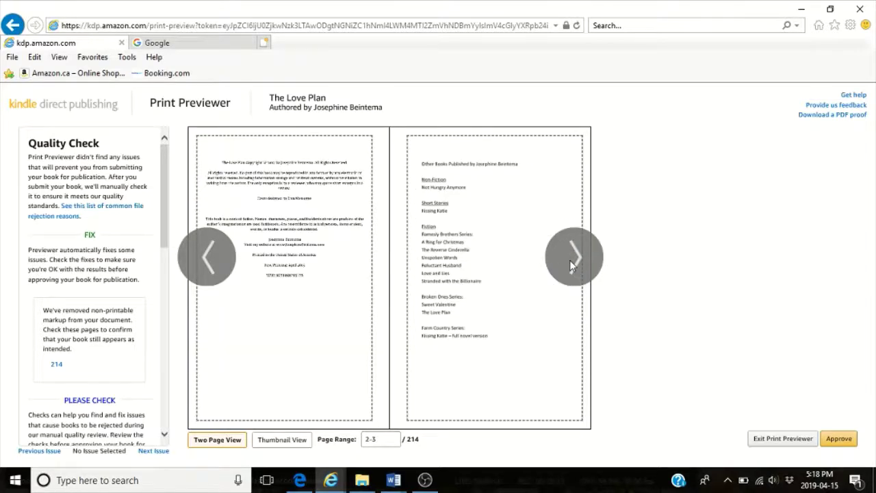
pyautogui.click(572, 266)
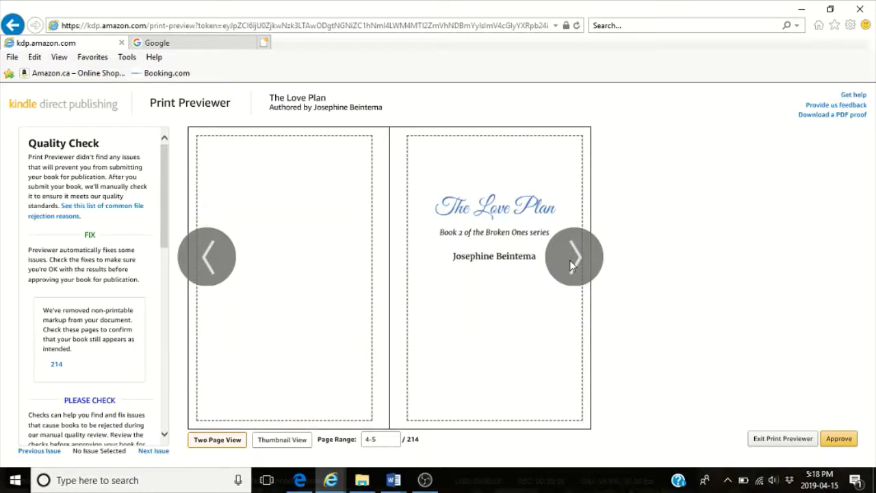
pyautogui.click(572, 266)
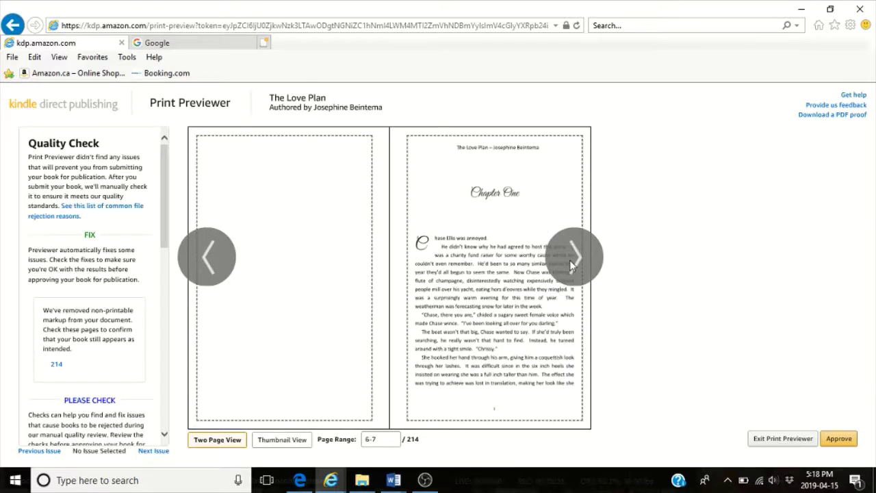
pyautogui.click(572, 266)
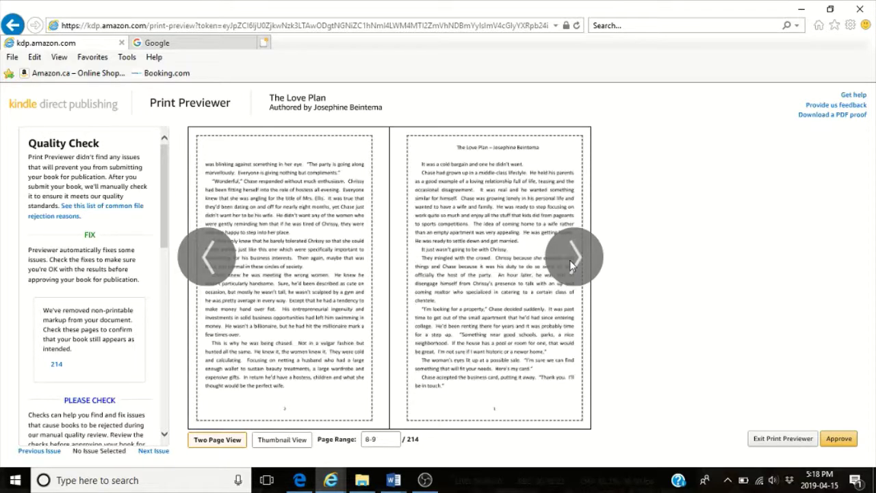
# Show the book's pages as thumbnails and examine the interior layout through to the last page.
pyautogui.click(281, 440)
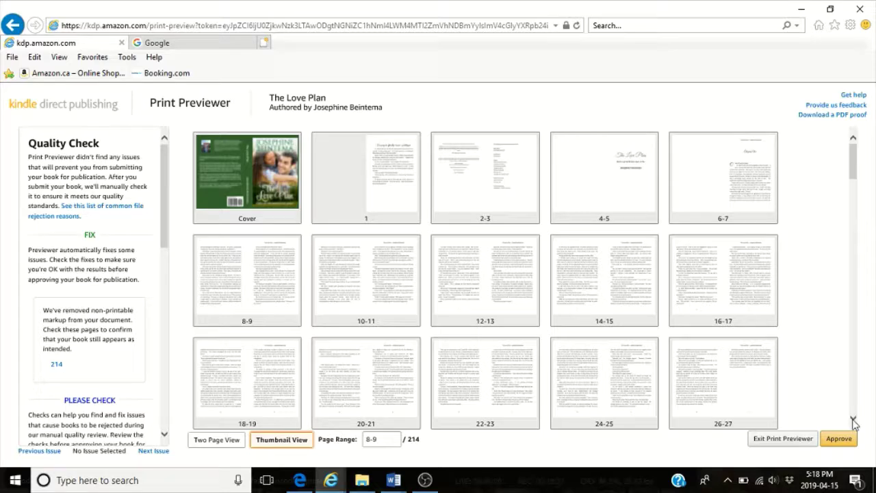
pyautogui.scroll(-3, 853, 421)
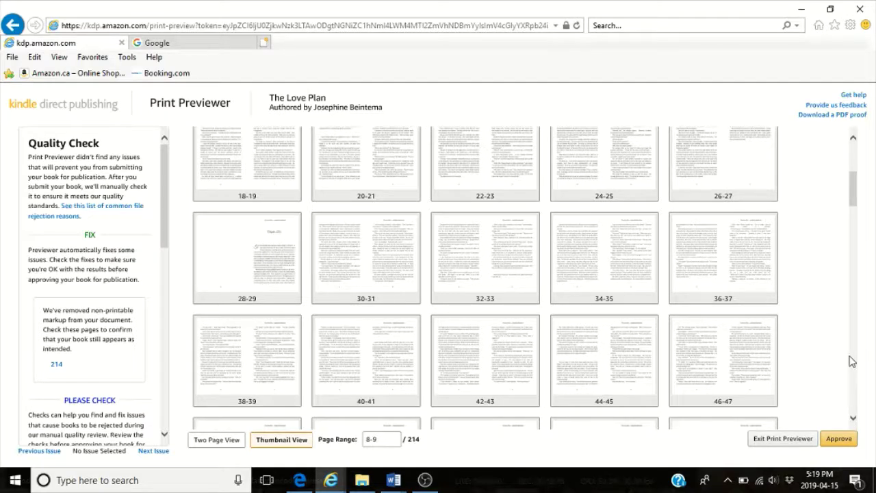
pyautogui.scroll(-2, 855, 420)
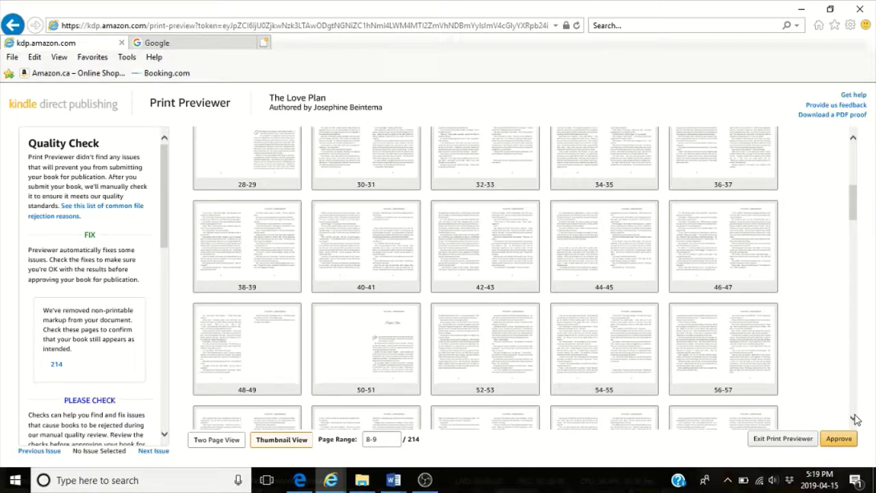
pyautogui.scroll(-4, 855, 419)
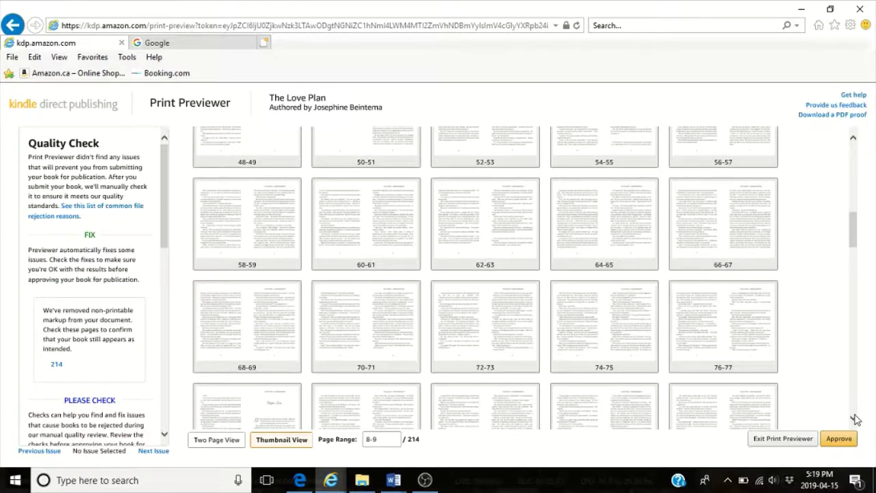
pyautogui.scroll(-3, 856, 419)
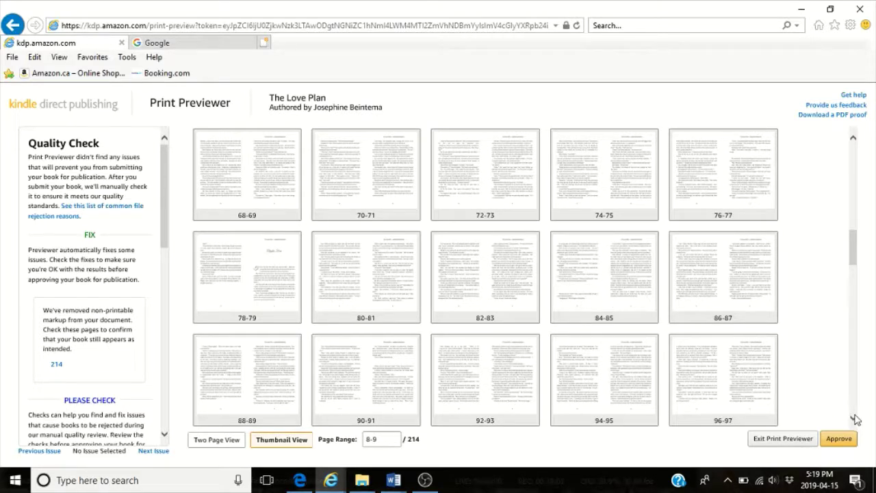
pyautogui.scroll(-1, 854, 419)
pyautogui.scroll(-3, 854, 419)
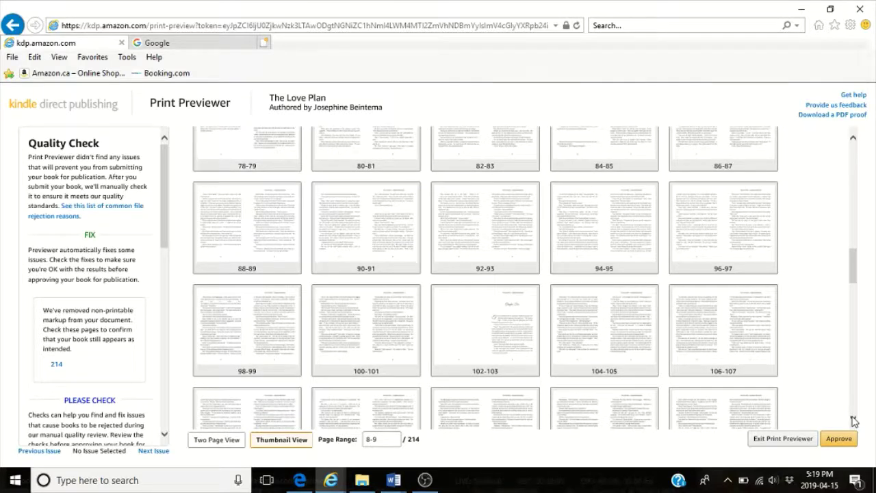
pyautogui.click(854, 419)
pyautogui.scroll(-6, 854, 419)
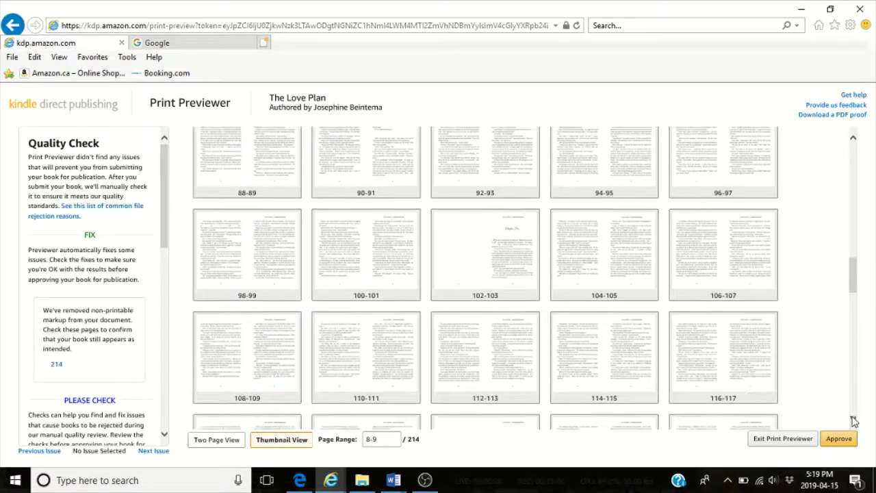
pyautogui.click(854, 419)
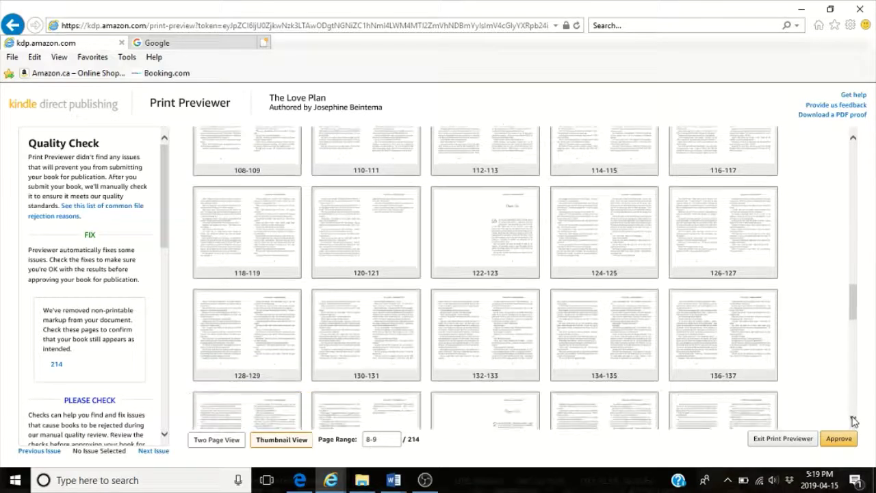
pyautogui.scroll(-4, 854, 419)
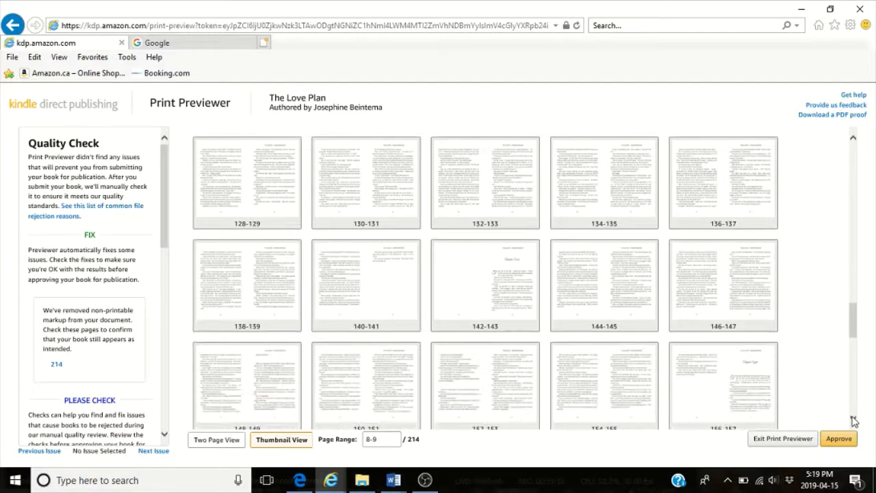
pyautogui.scroll(-7, 854, 420)
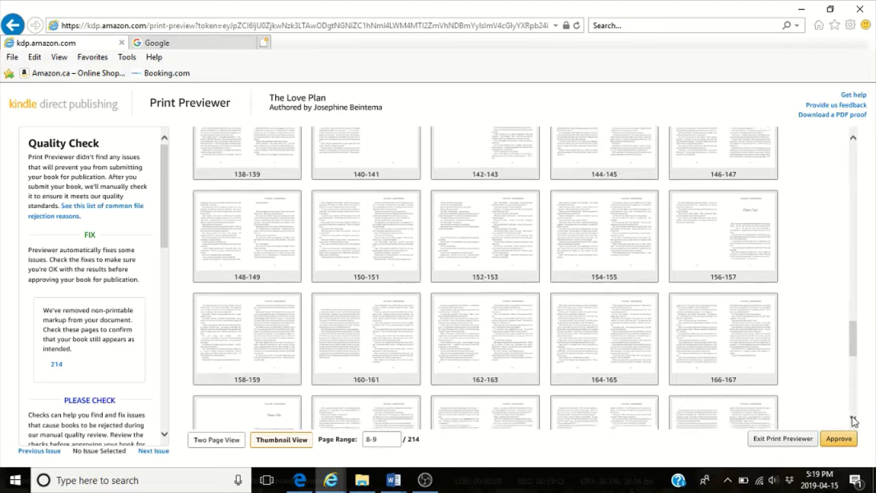
pyautogui.scroll(-4, 854, 420)
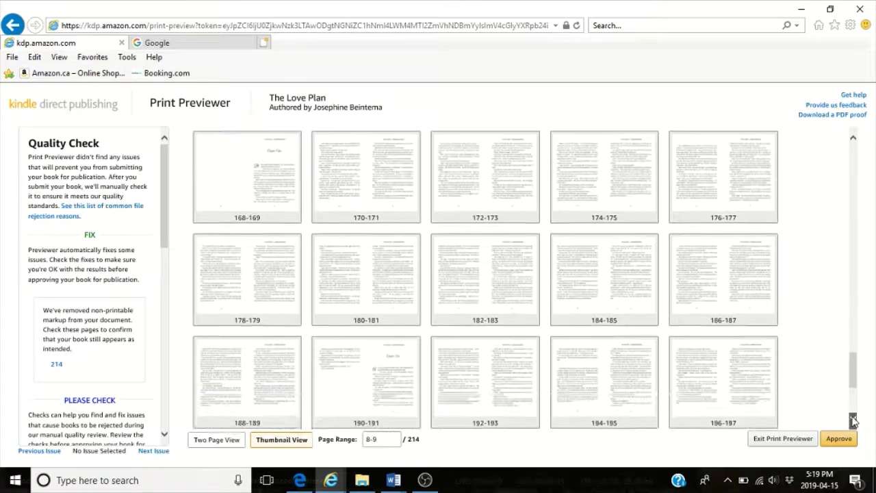
pyautogui.scroll(-5, 854, 420)
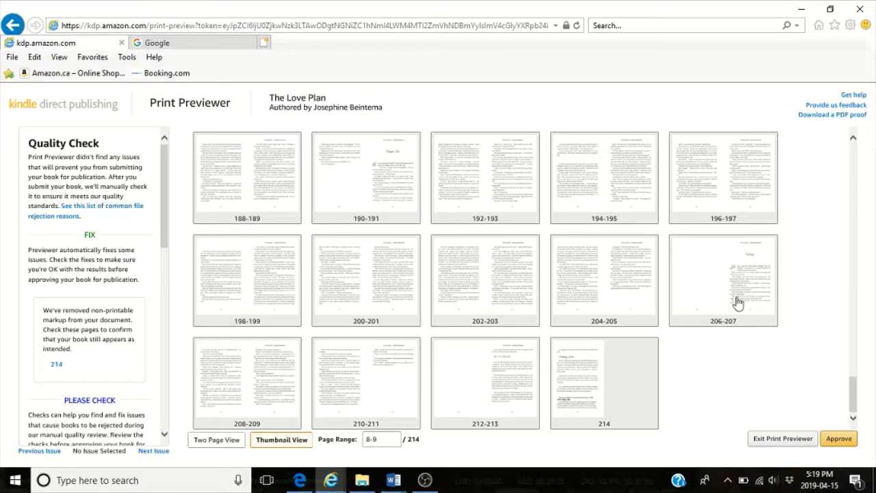
# Approve the print preview, then save the paperback content and continue to rights and pricing.
pyautogui.click(836, 444)
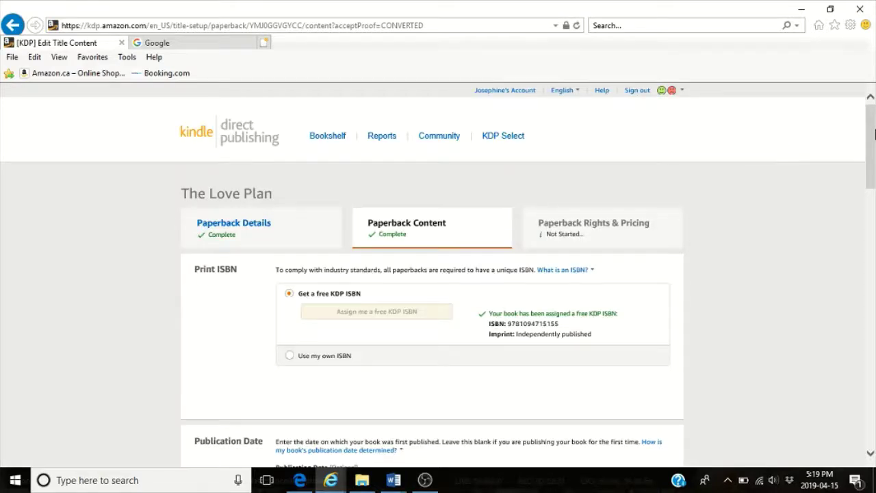
pyautogui.moveTo(874, 134); pyautogui.dragTo(873, 364)
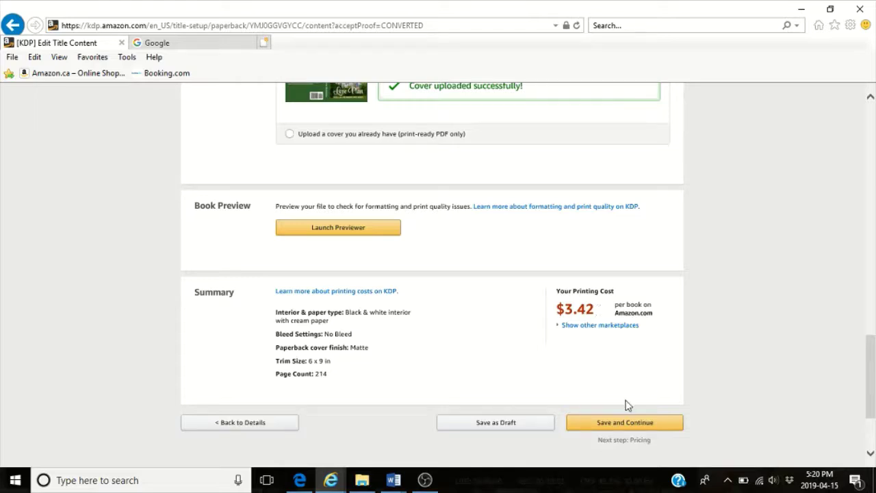
pyautogui.click(628, 424)
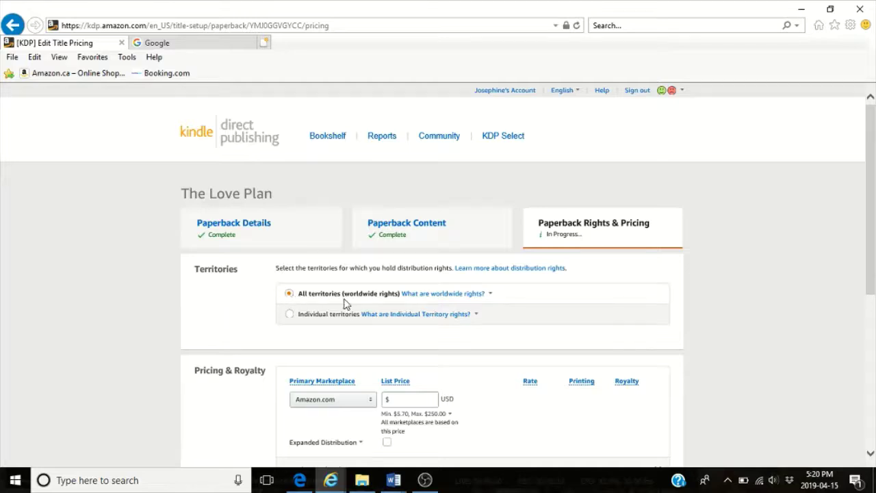
# Set the Amazon.com list price to 9.99 USD and enable Expanded Distribution.
pyautogui.scroll(-2, 874, 198)
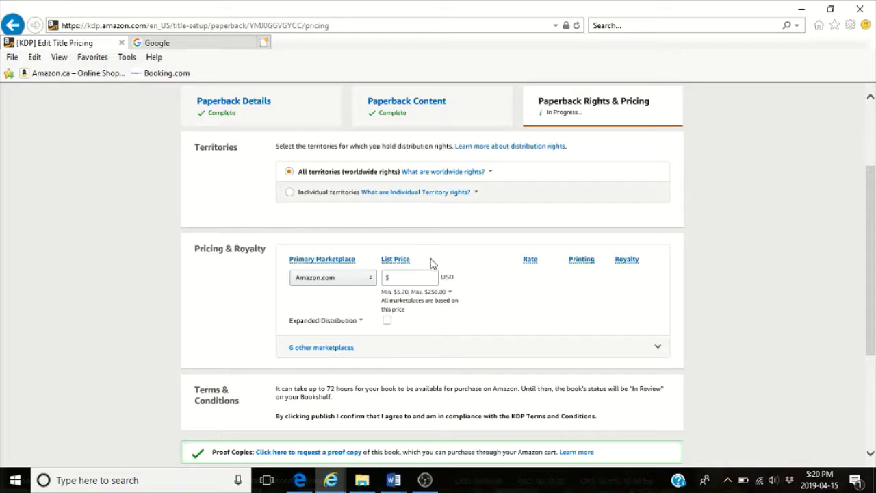
pyautogui.click(418, 275)
pyautogui.write('9.99')
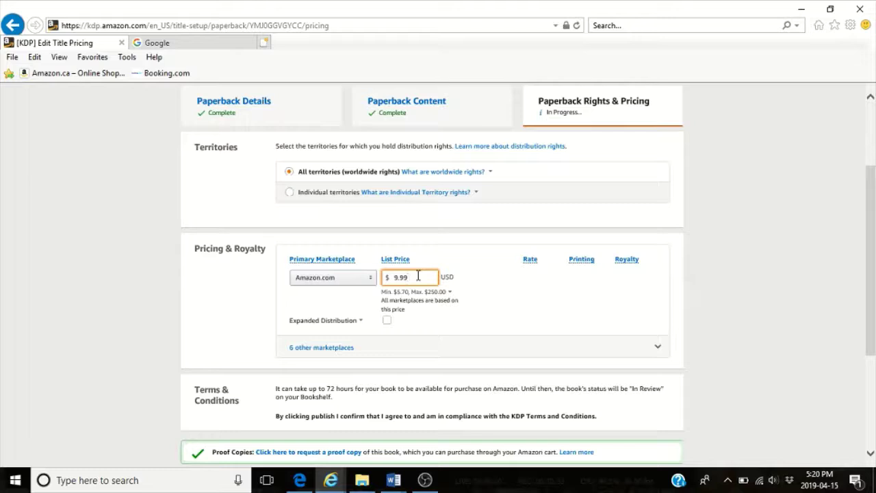
pyautogui.click(387, 322)
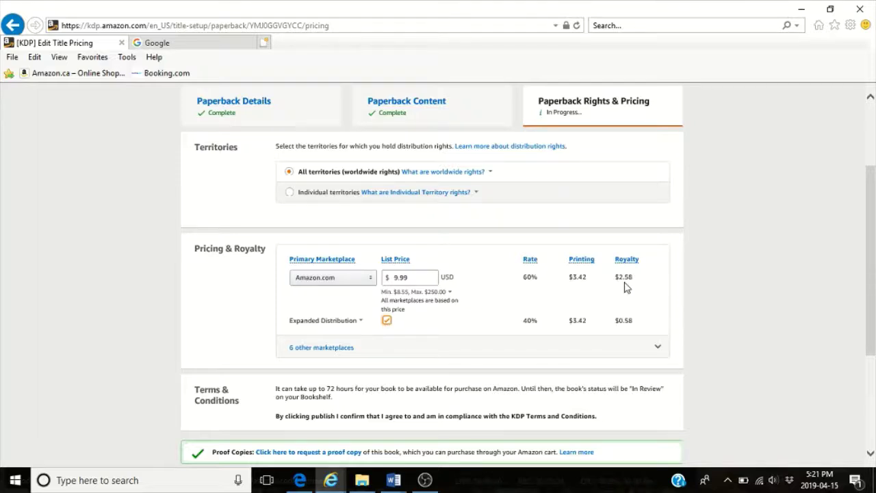
# Check the prices and royalties in the other marketplaces, collapse their list, and publish the paperback book.
pyautogui.moveTo(873, 177); pyautogui.dragTo(874, 250)
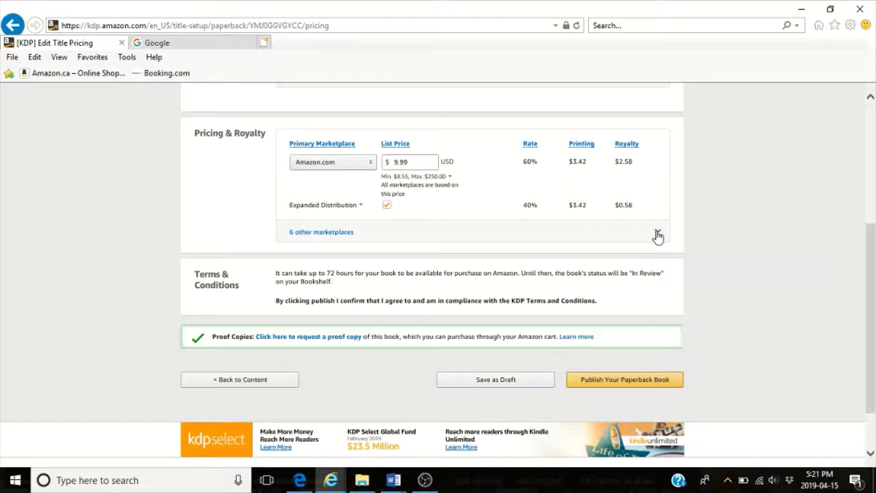
pyautogui.click(657, 234)
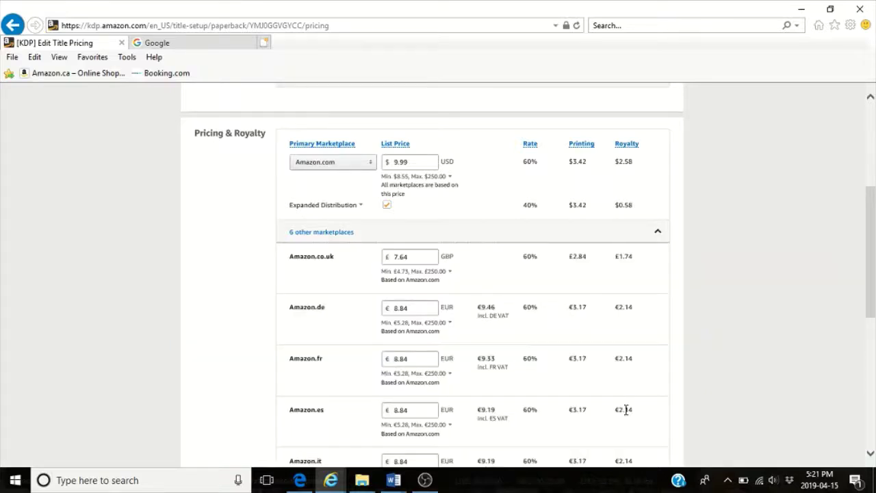
pyautogui.click(658, 232)
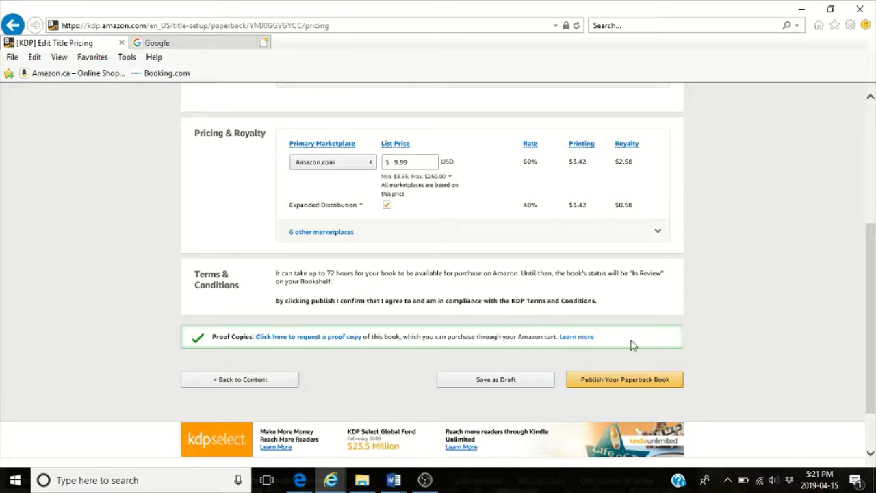
pyautogui.click(626, 380)
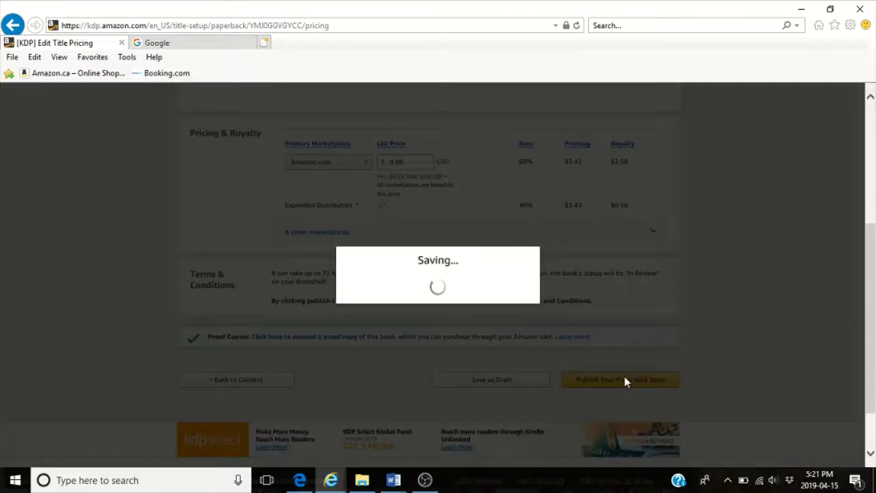